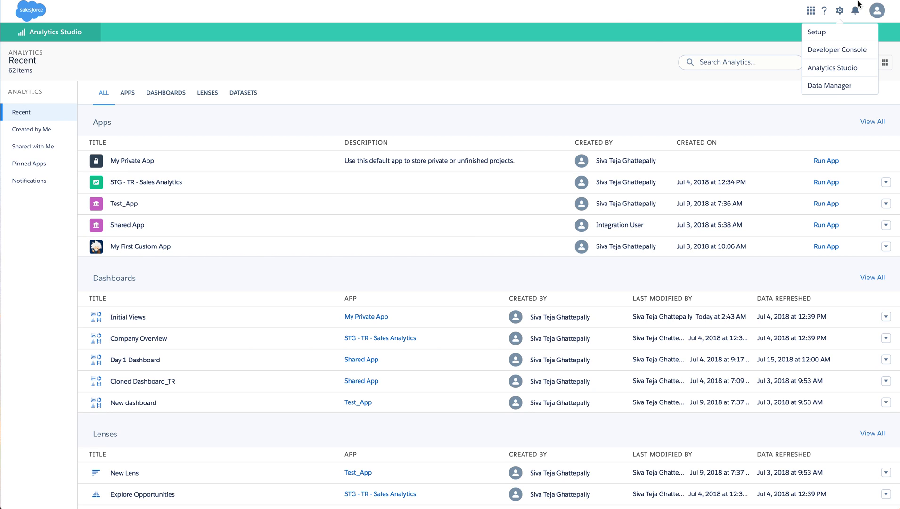
Open Data Manager, check Monitor, then list the Dataset Recipes showing MyOppsData_Augment
left_click(833, 92)
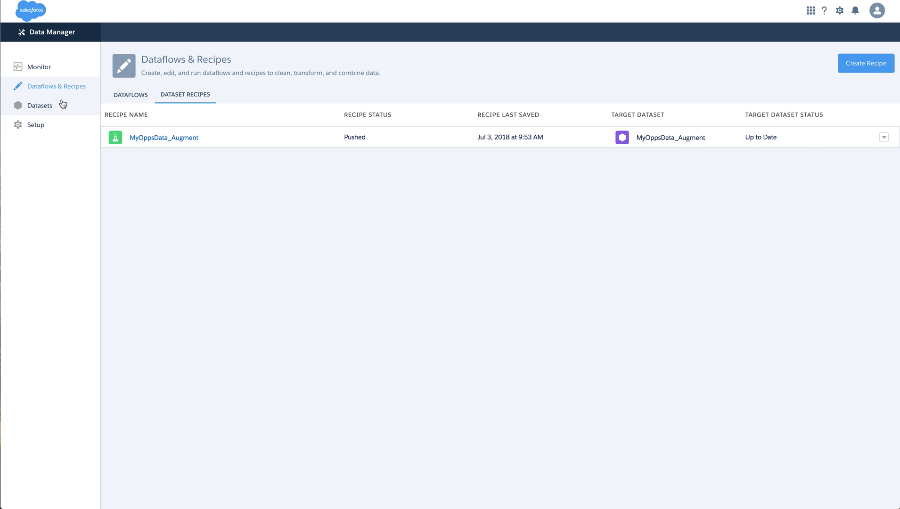
left_click(47, 67)
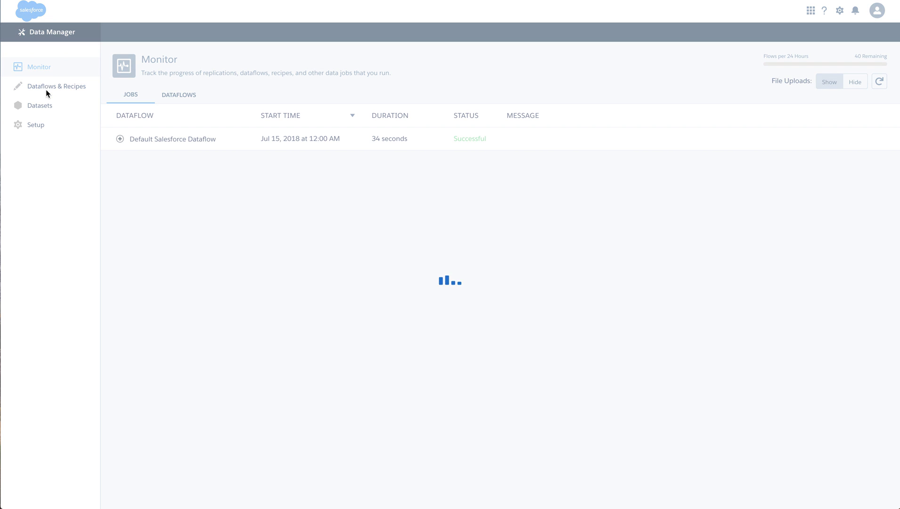
left_click(46, 91)
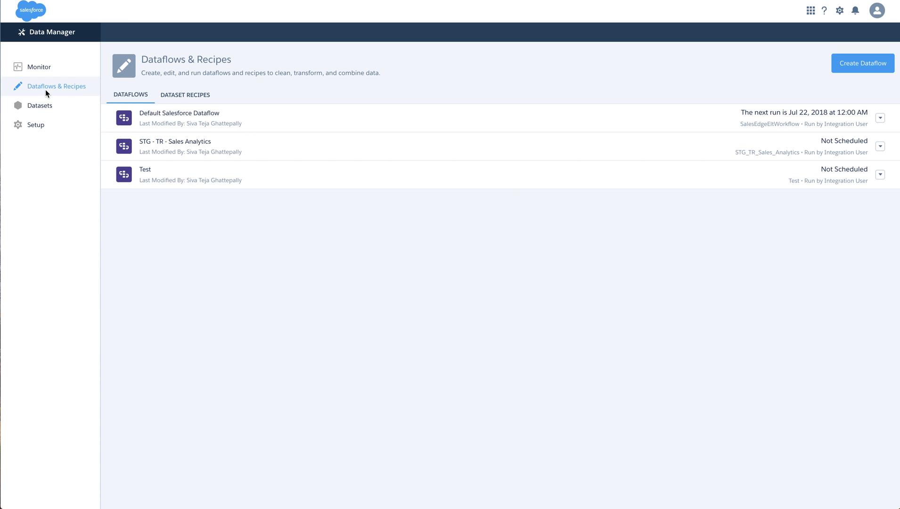
left_click(179, 101)
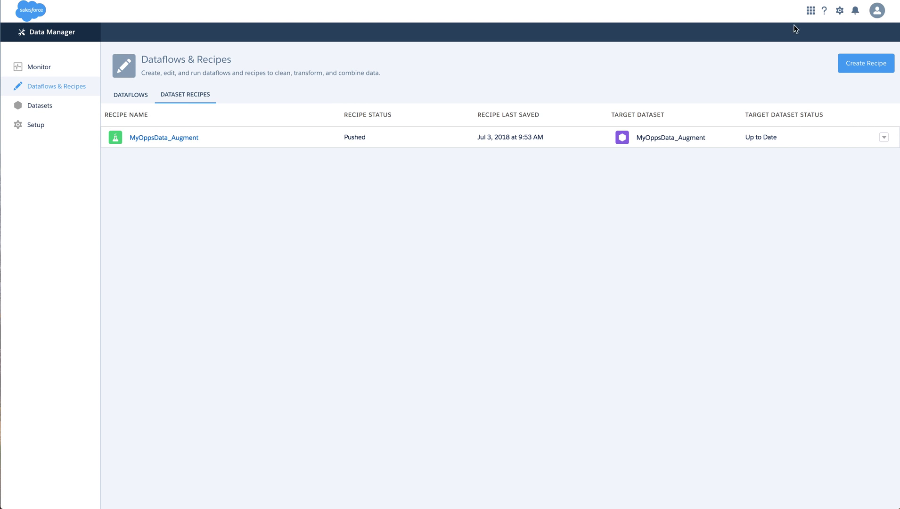
Create a dataset recipe from the Opportunities dataset and name it 'Opps_Recipe'
left_click(869, 68)
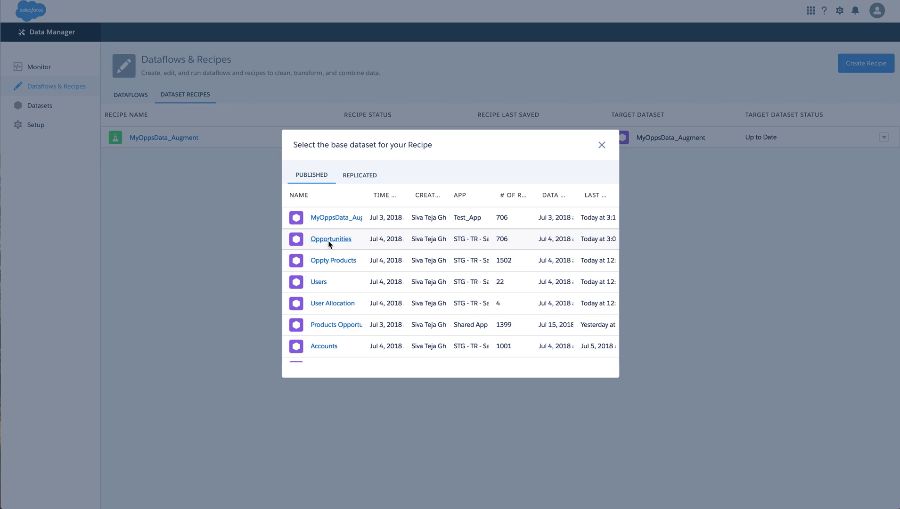
left_click(329, 241)
left_click(472, 279)
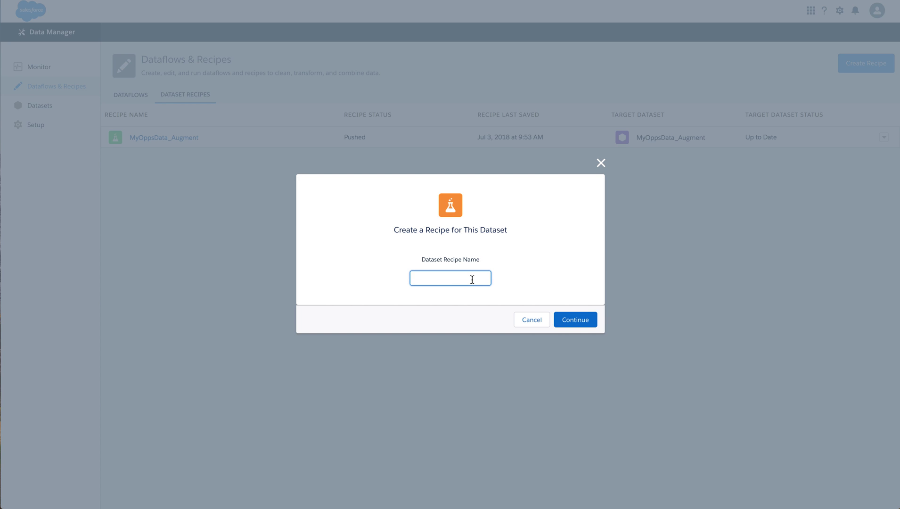
type("Opps_Recipe")
left_click(571, 321)
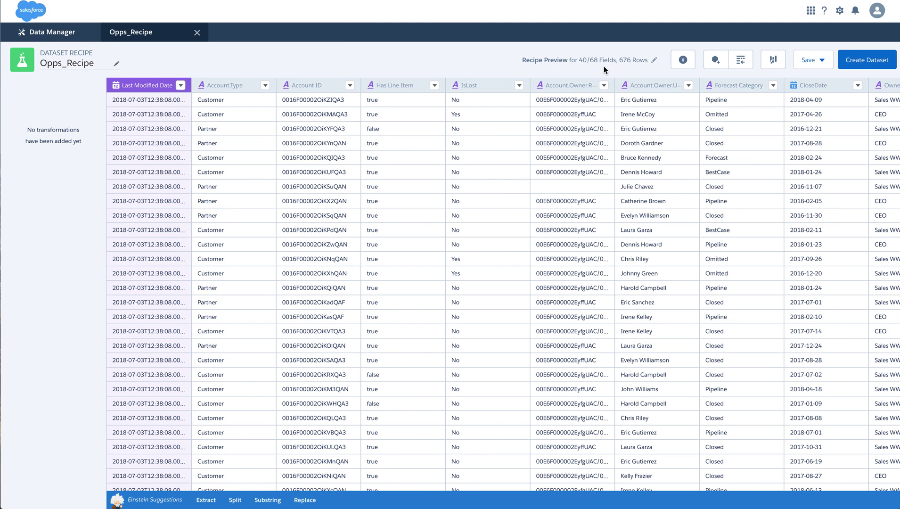
Open the Opps_Recipe preview's field selection, currently 40 of 68 fields and first 5000 rows
left_click(655, 61)
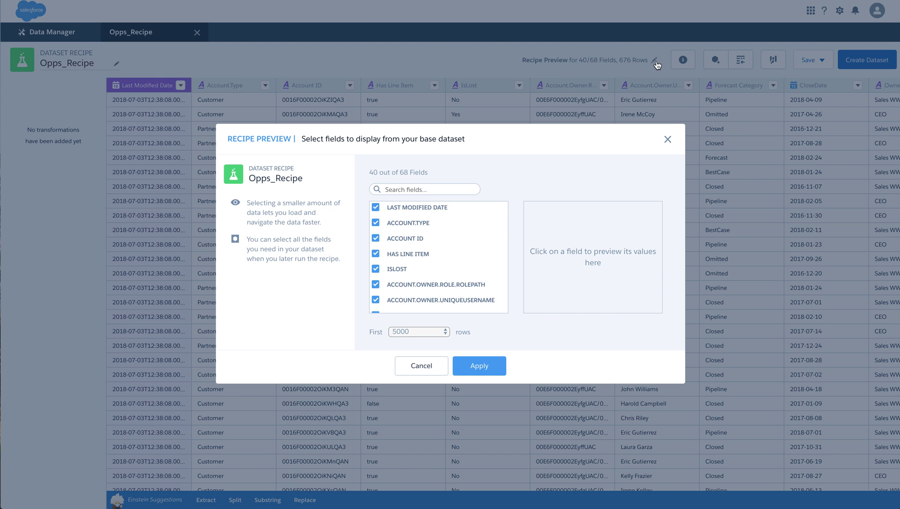
Add the AMOUNT field to the recipe preview, keeping the first 5000 rows as sample
left_click(387, 190)
type("Amount")
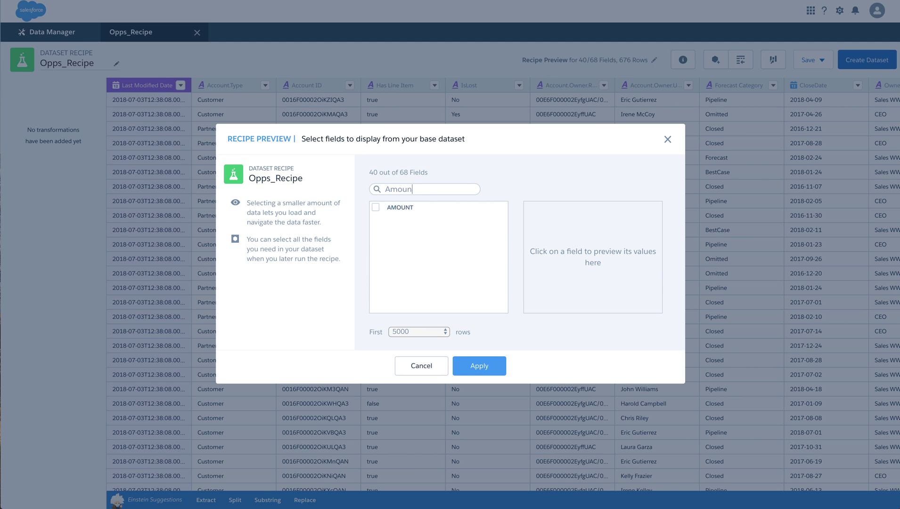
left_click(376, 207)
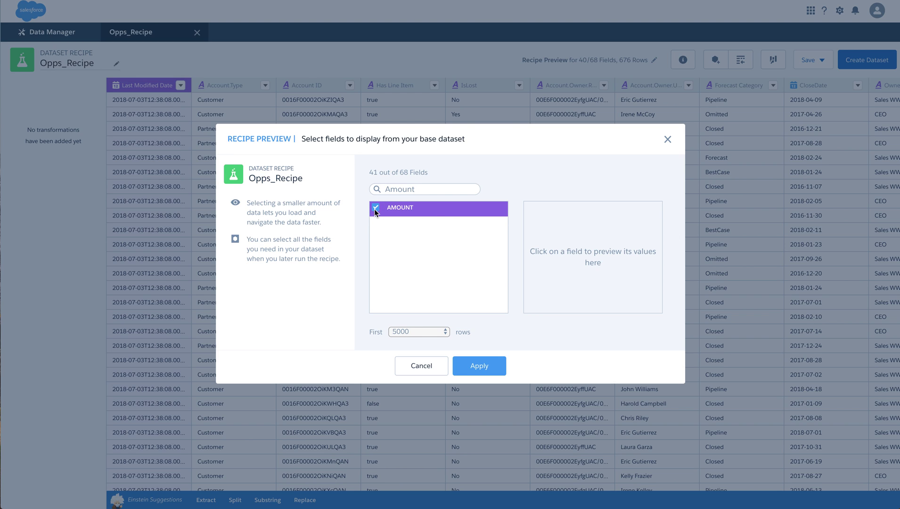
left_click(425, 335)
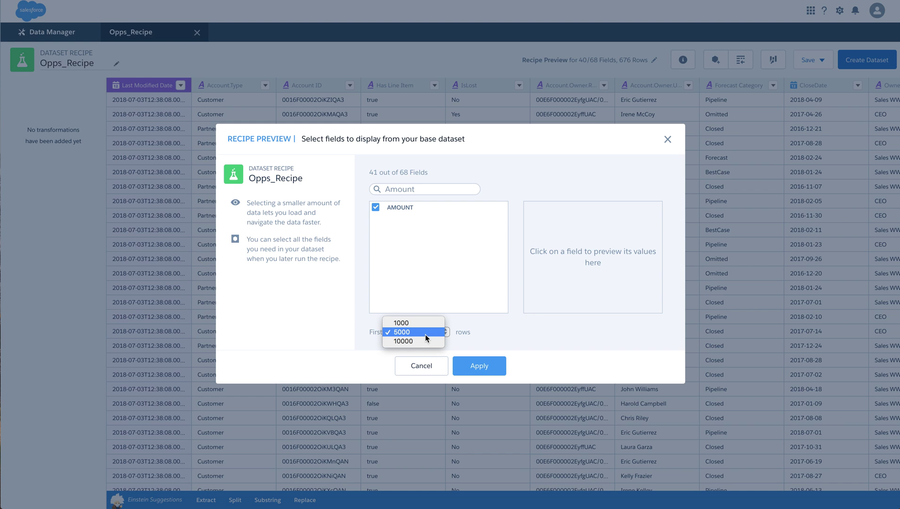
left_click(539, 327)
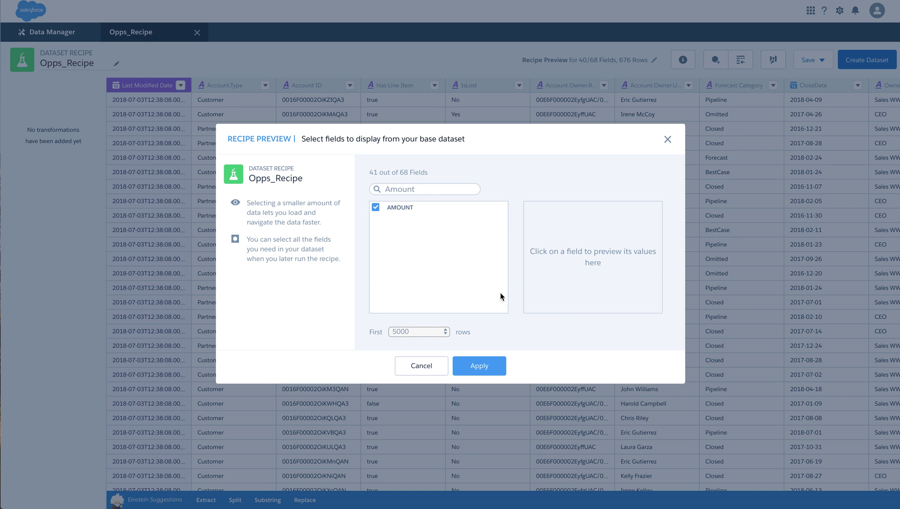
left_click(479, 365)
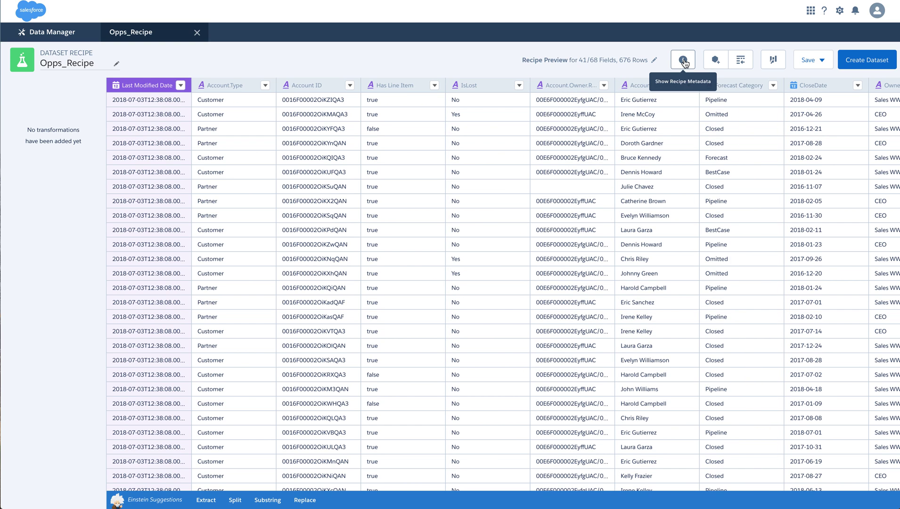
left_click(685, 62)
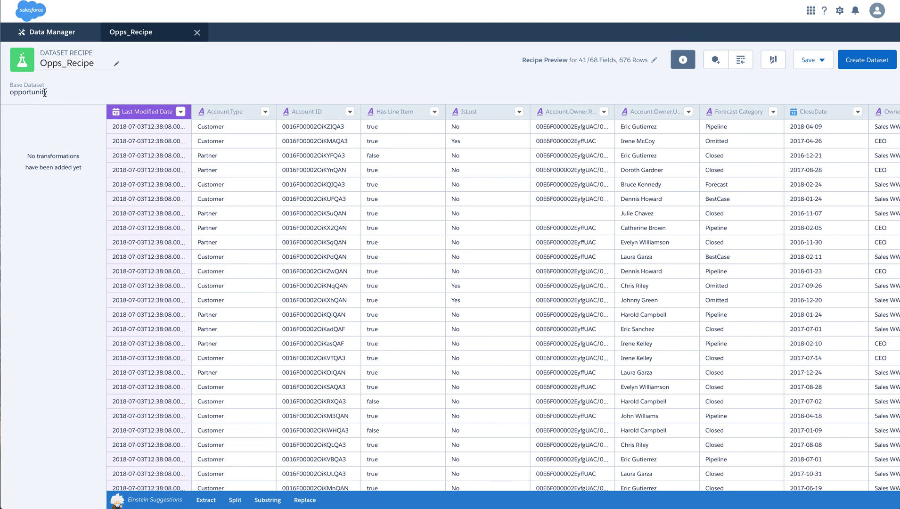
left_click(679, 64)
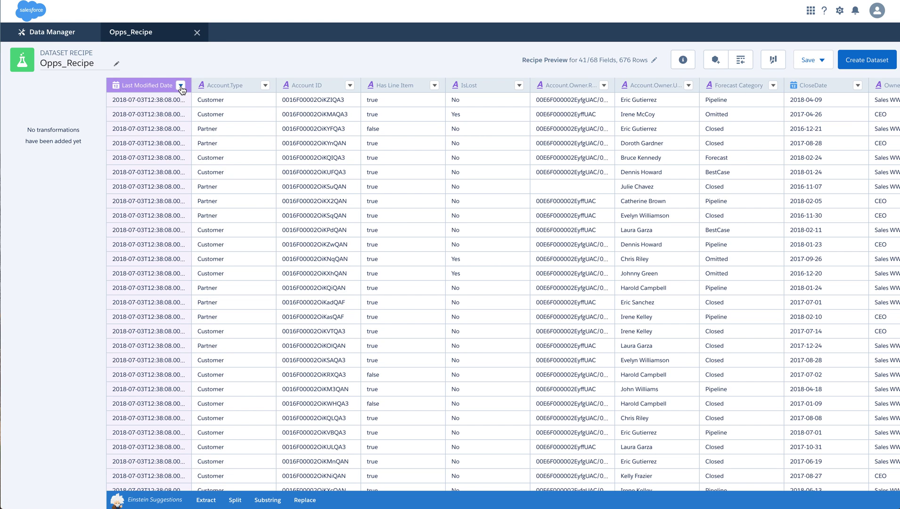
left_click(181, 86)
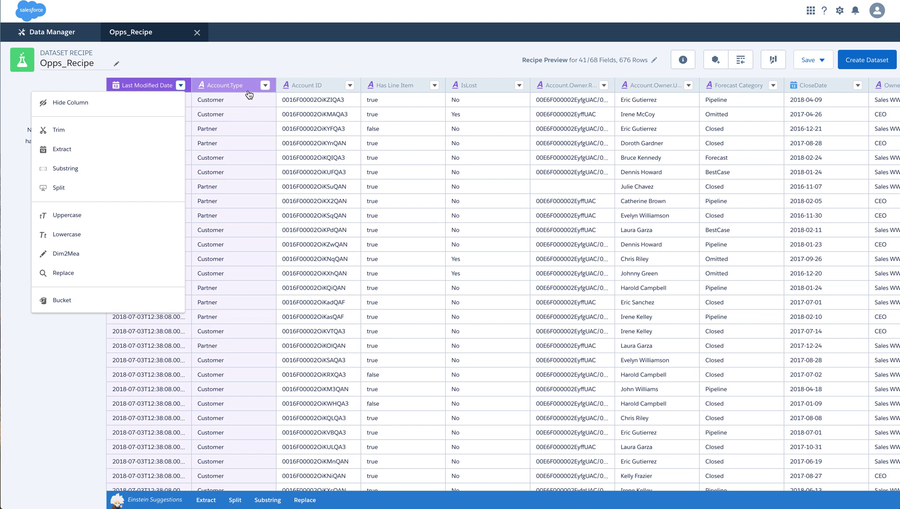
left_click(265, 85)
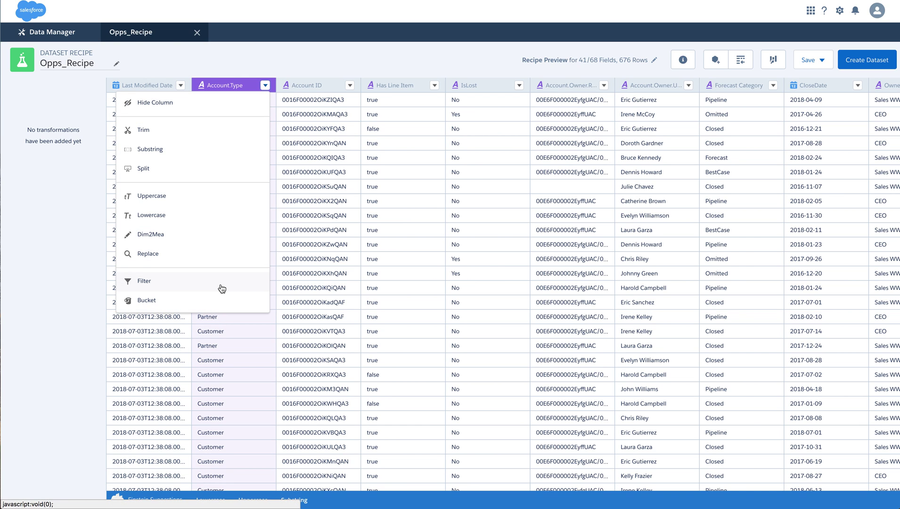
left_click(383, 61)
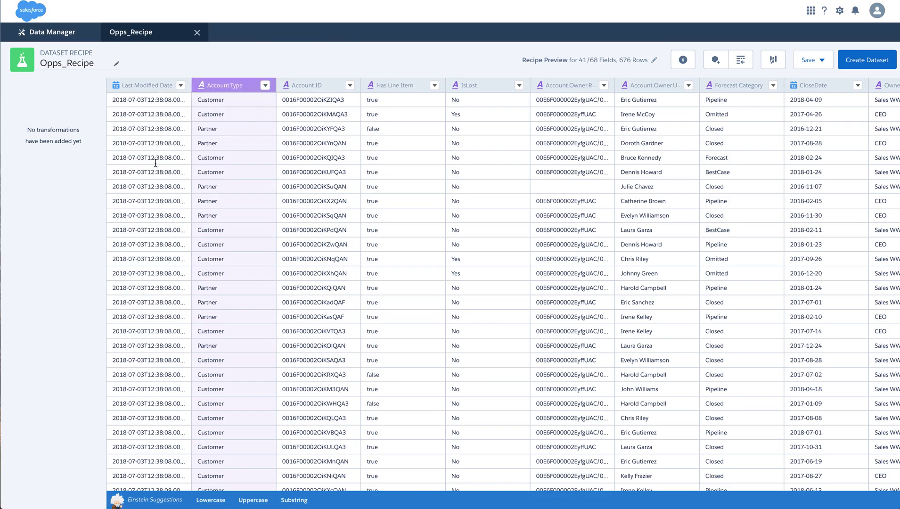
scroll(583, 143, "right", 20)
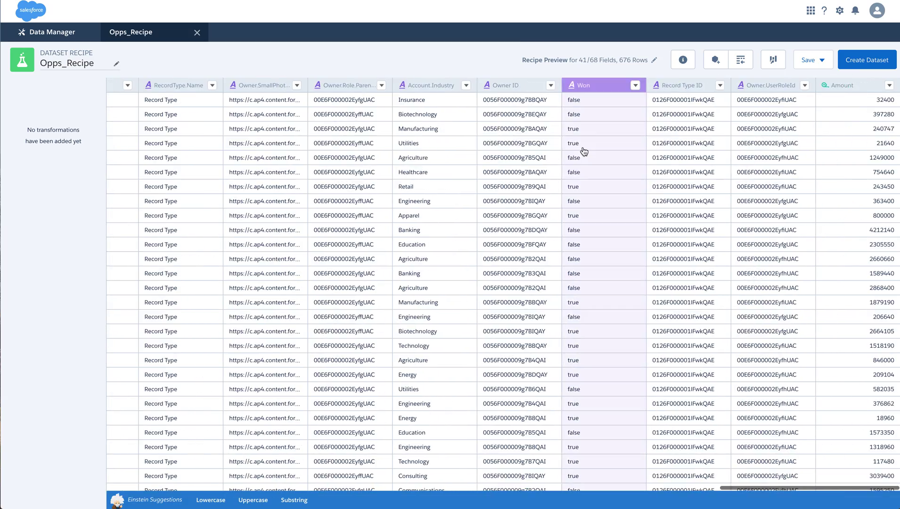
left_click(890, 85)
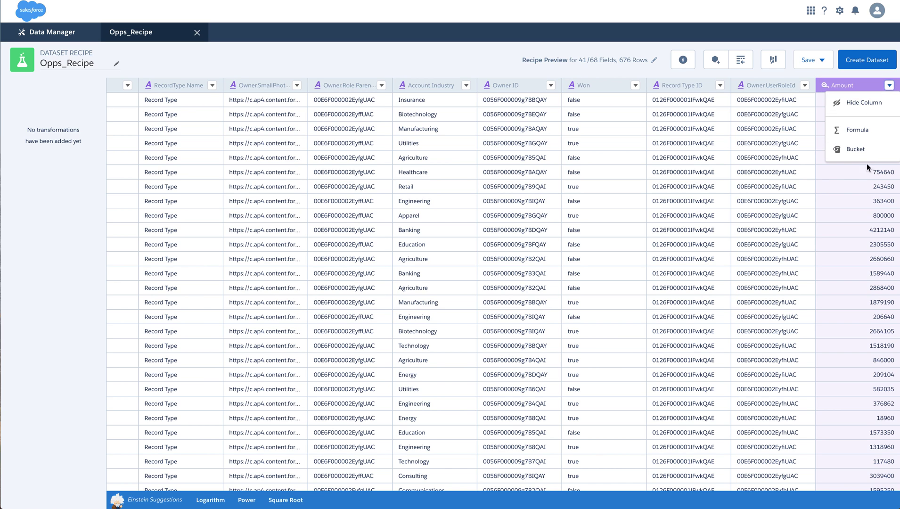
left_click(805, 85)
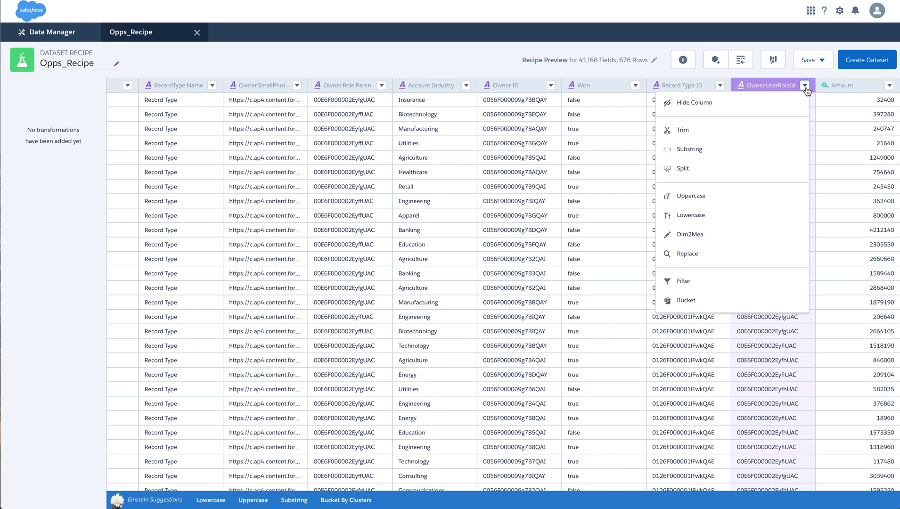
left_click(486, 70)
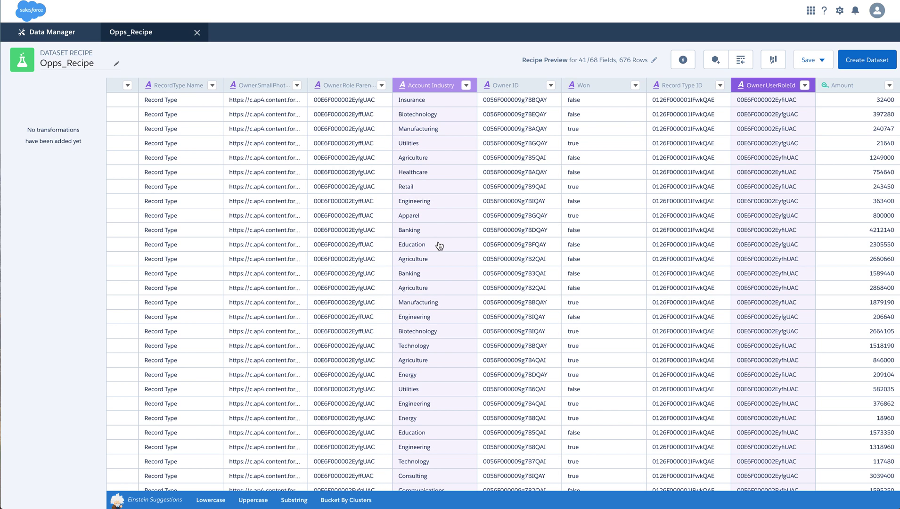
left_click(874, 206)
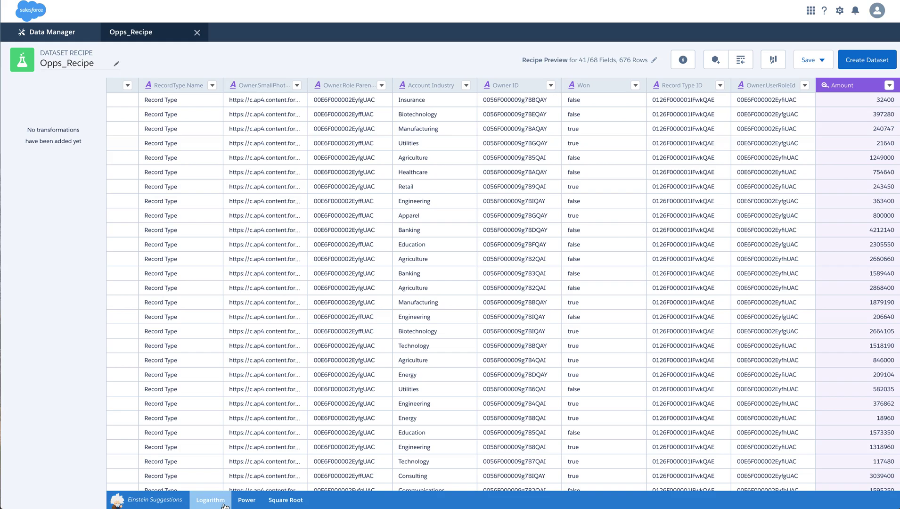
Scroll the preview grid, then bring up Add Data's lookup dataset picker
scroll(288, 374, "right", 10)
scroll(287, 373, "left", 10)
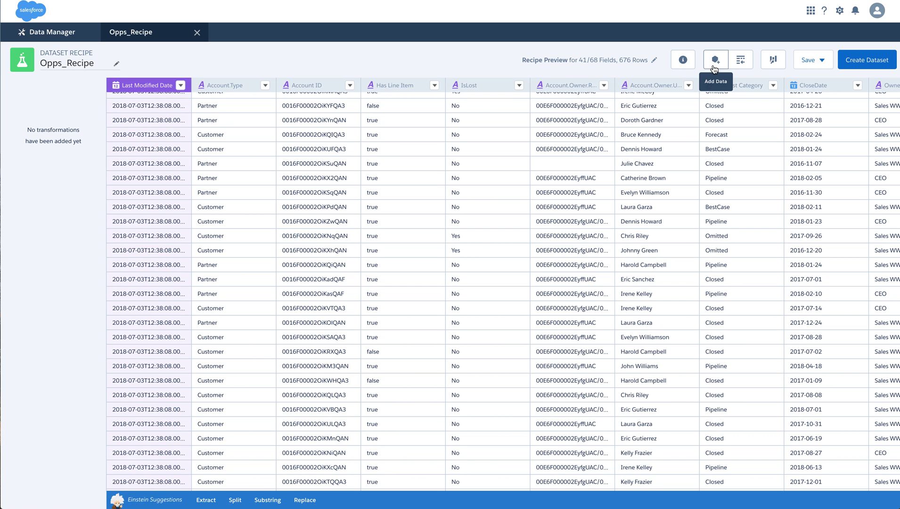
left_click(715, 60)
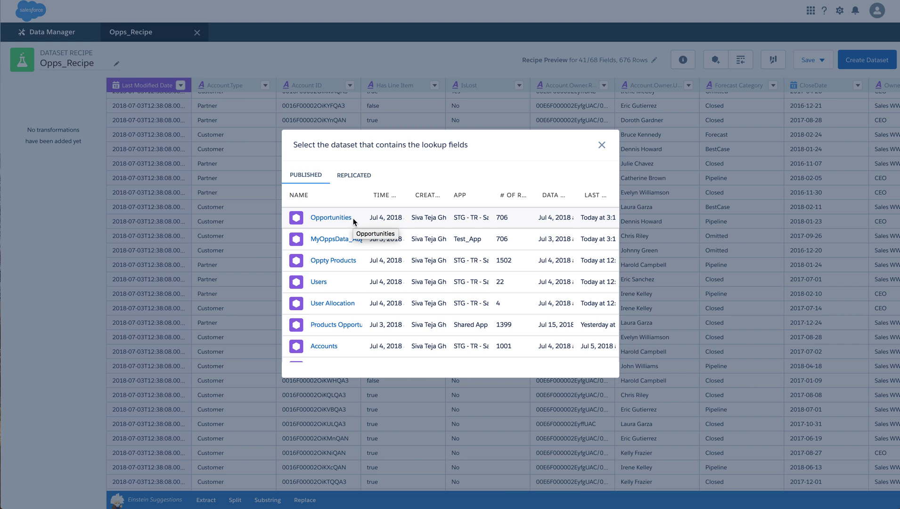
Review MyOppsData_Augment as a lookup keyed on Opportunity ID, then close without adding data
left_click(346, 240)
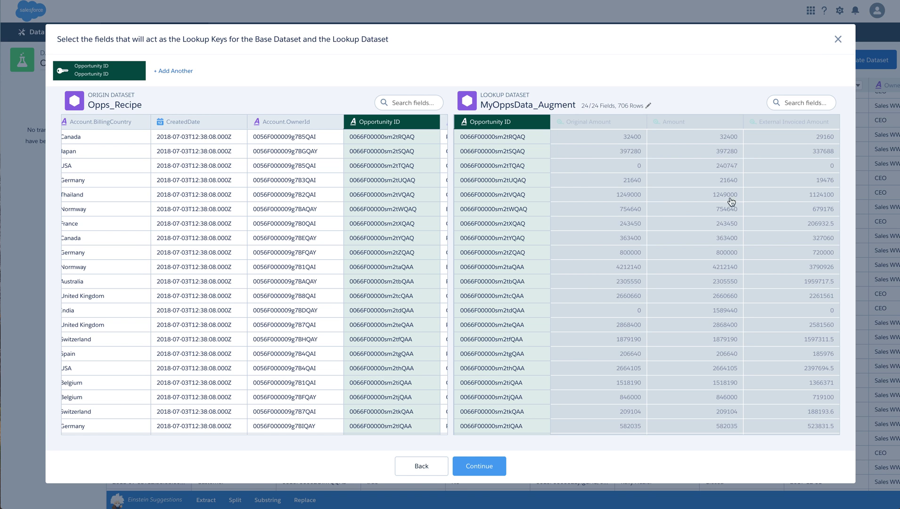
left_click(839, 41)
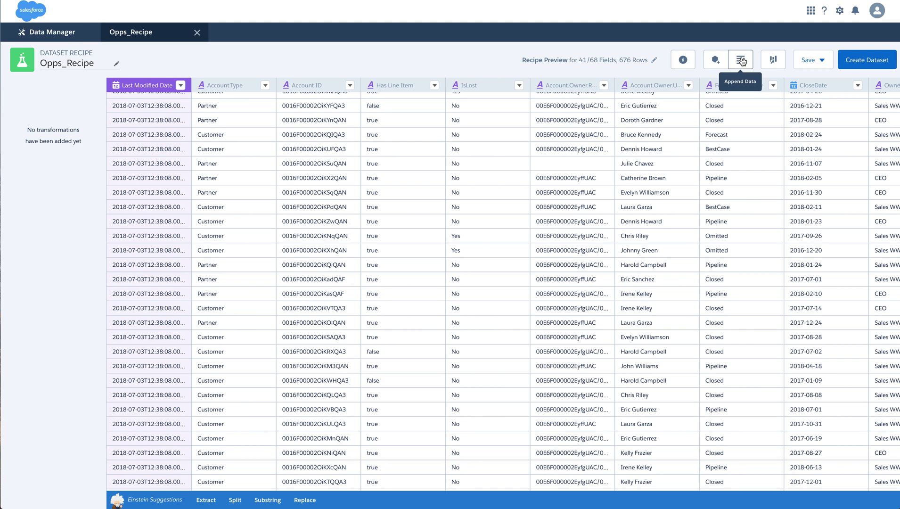
left_click(742, 61)
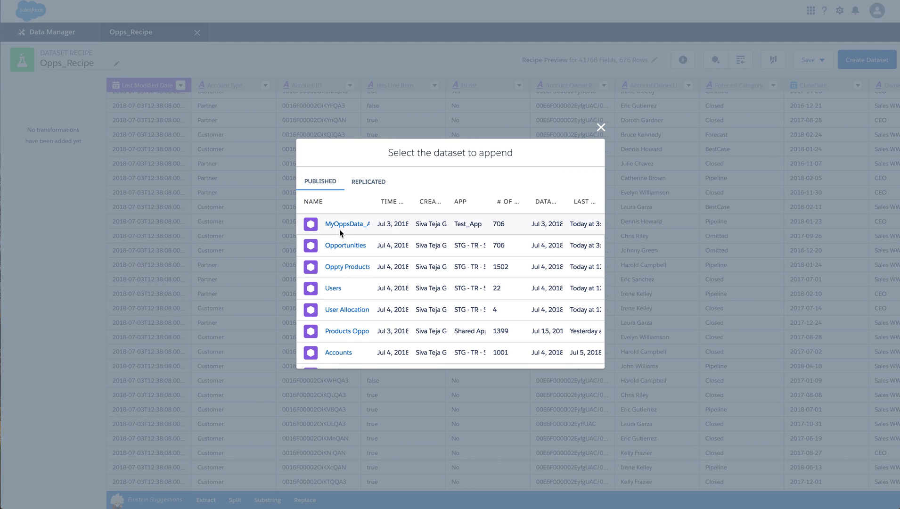
left_click(340, 228)
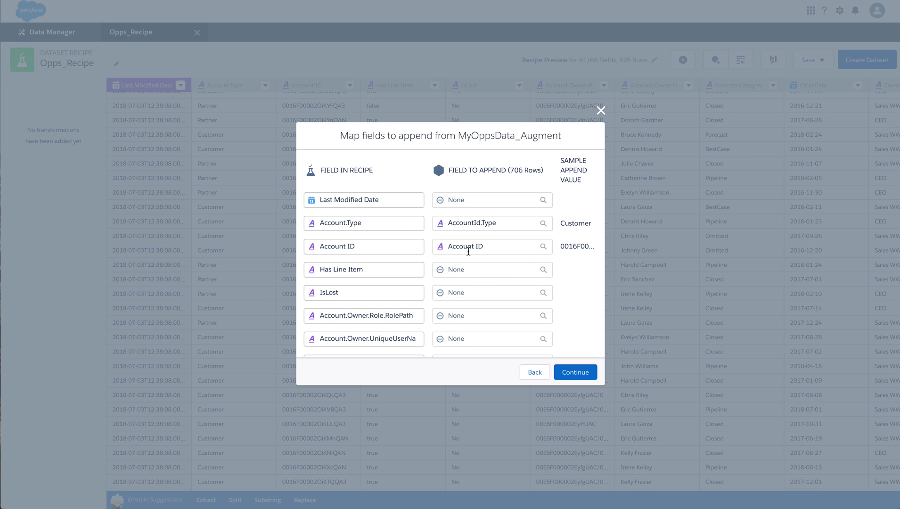
scroll(468, 251, "down", 10)
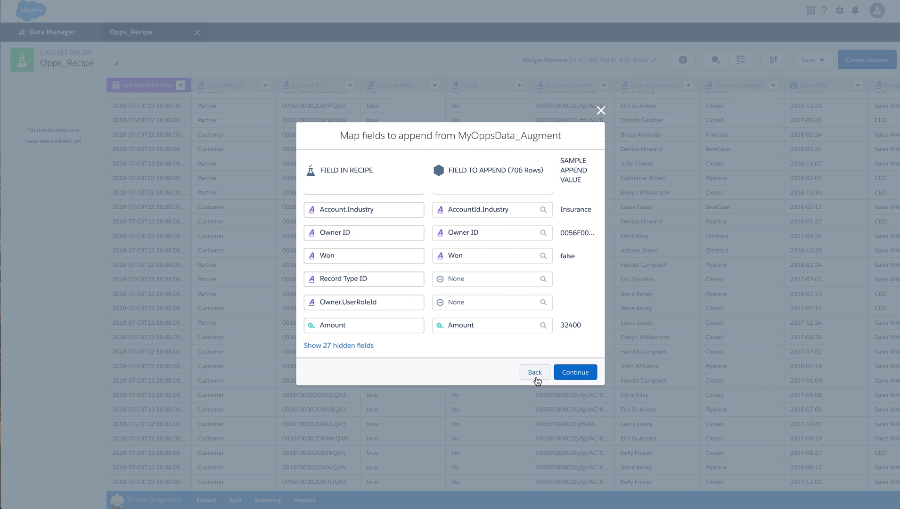
left_click(536, 378)
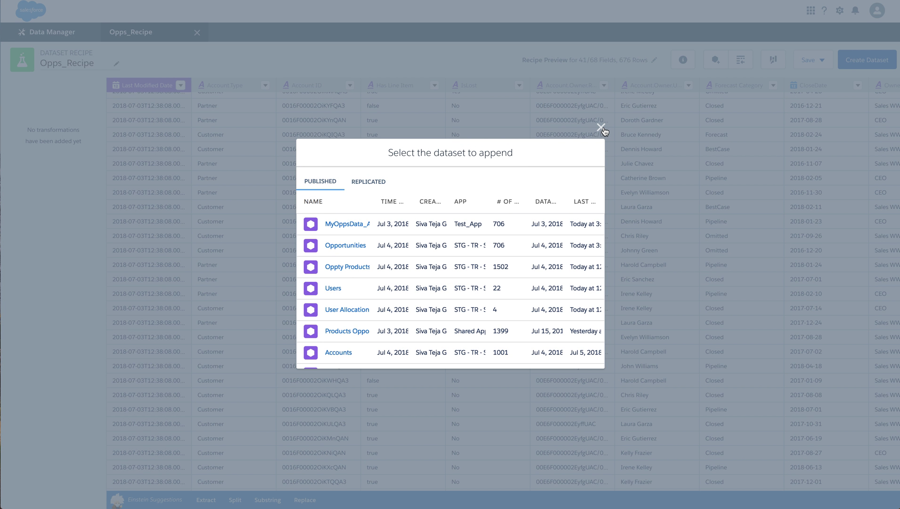
left_click(601, 127)
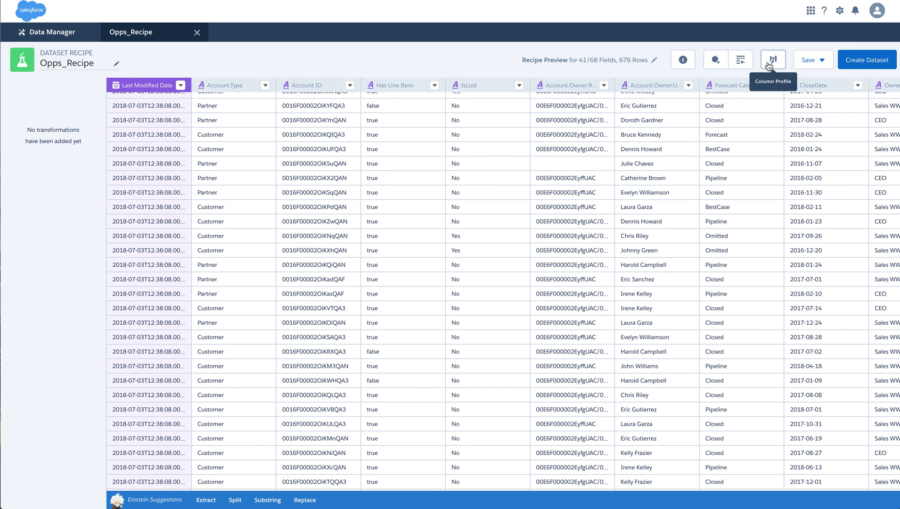
Profile the Account.Type column and inspect its string-length breakdown (495 values of length 8)
left_click(770, 66)
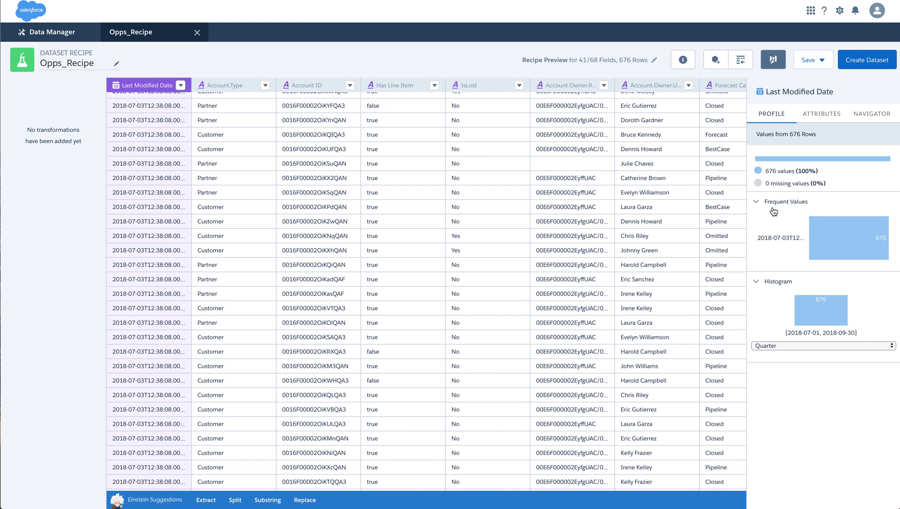
left_click(250, 194)
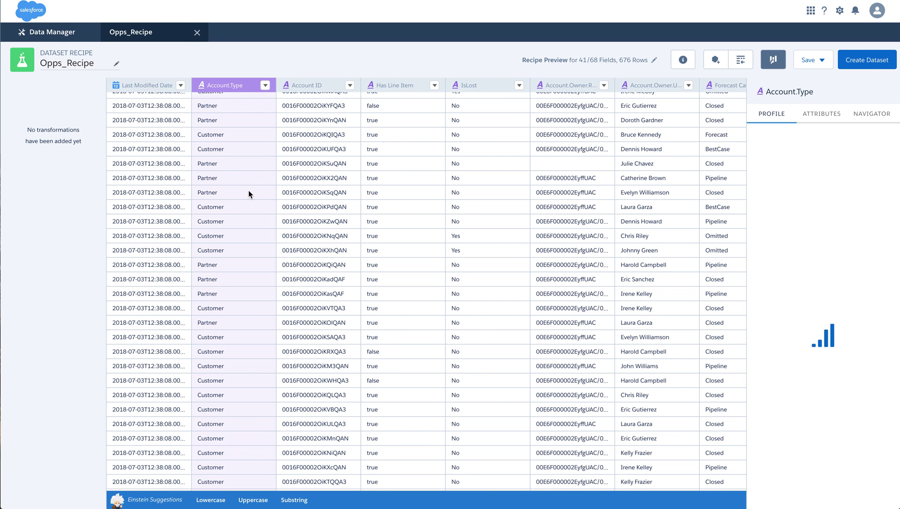
left_click(768, 282)
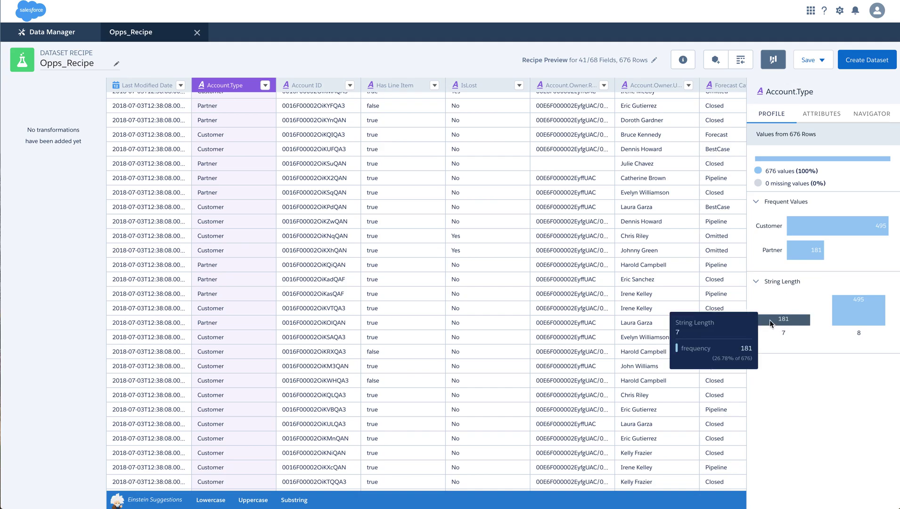
left_click(866, 307)
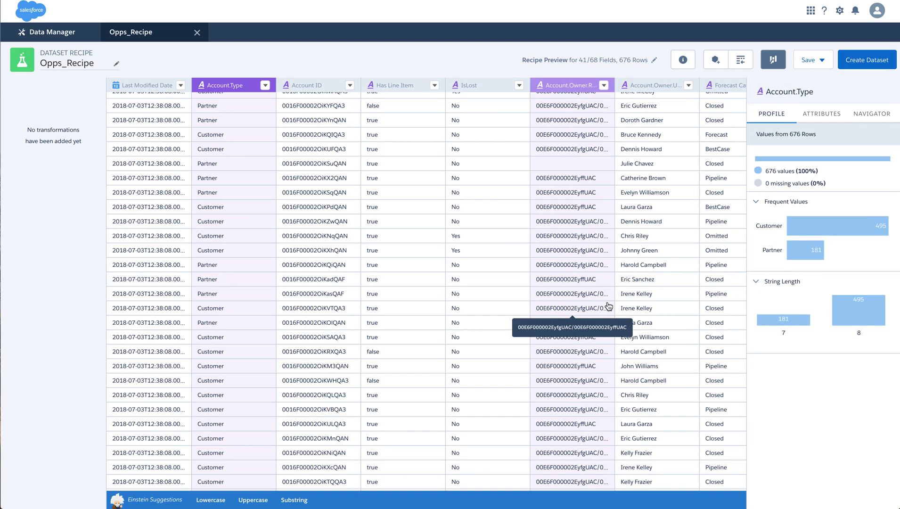
Show the Amount column's statistics: min 680, max 8577295, mean 1160930.61, median 648375.00
scroll(609, 307, "right", 15)
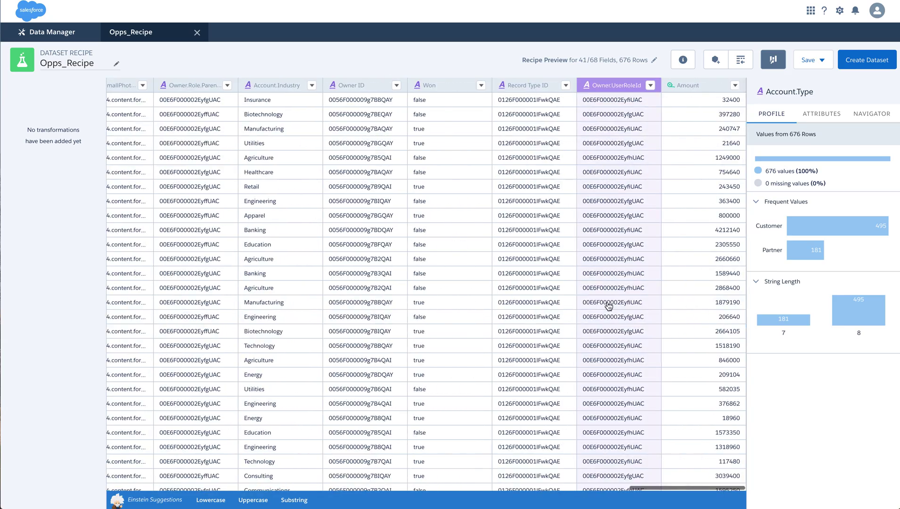
left_click(696, 266)
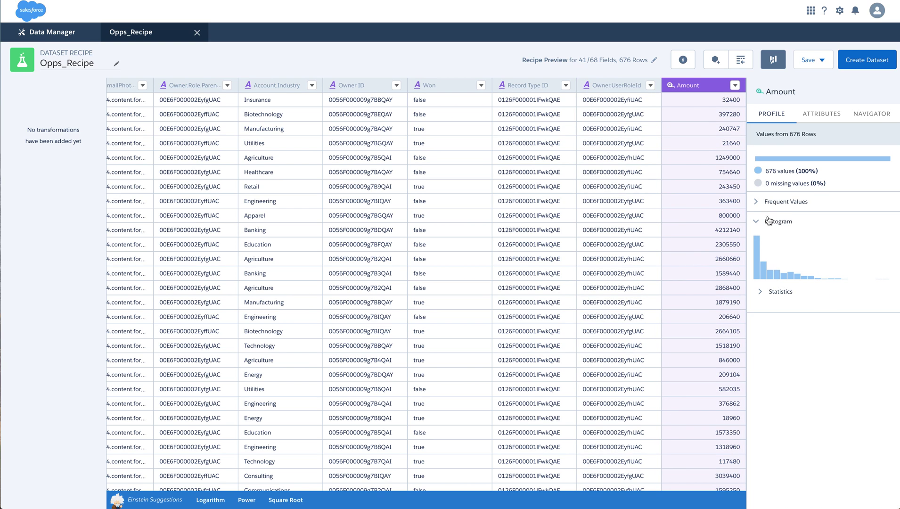
left_click(763, 292)
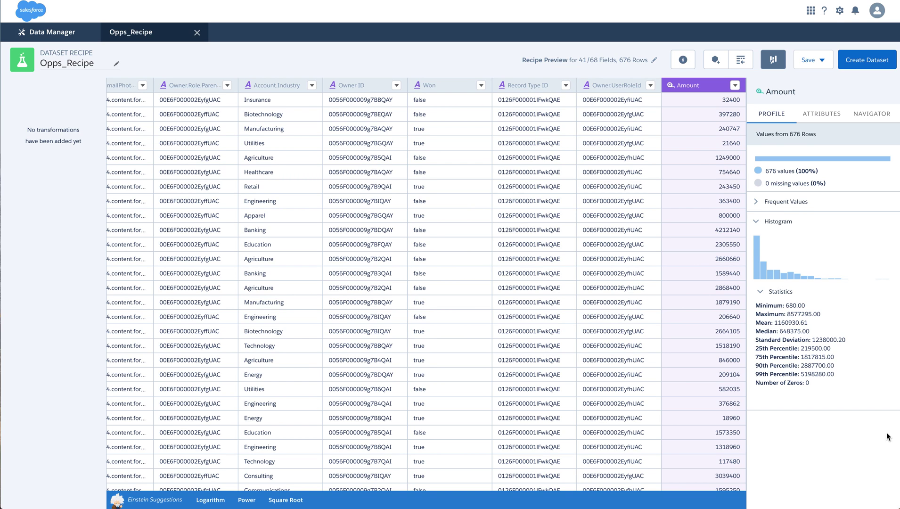
View Amount's attributes, then hide and reshow Forecast Category from the Navigator field list
left_click(819, 119)
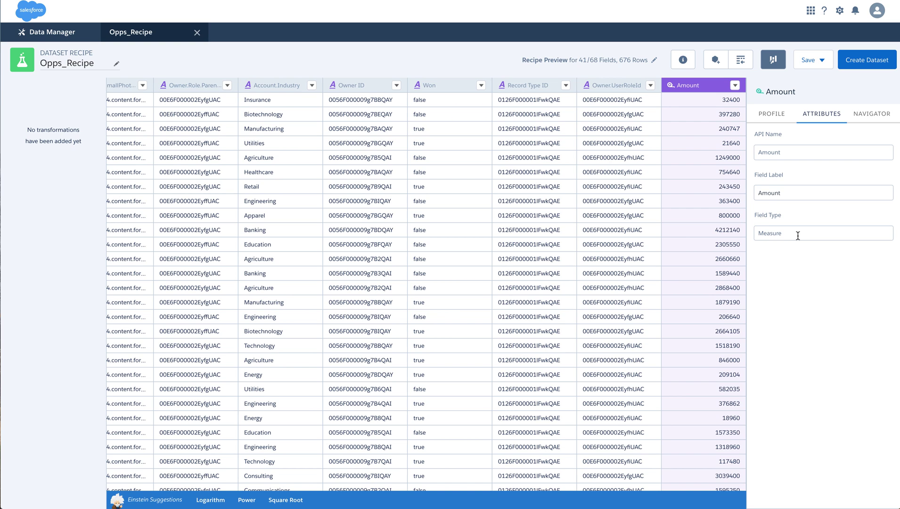
left_click(886, 114)
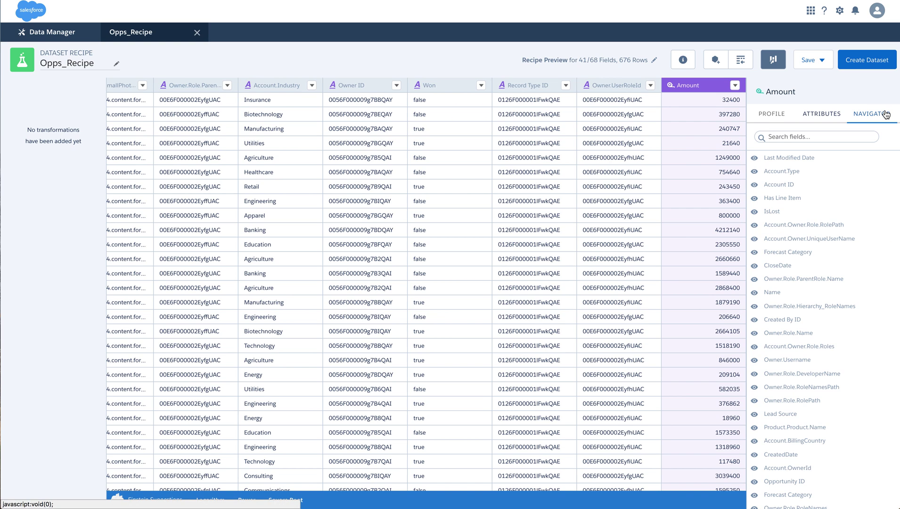
left_click(756, 255)
left_click(755, 254)
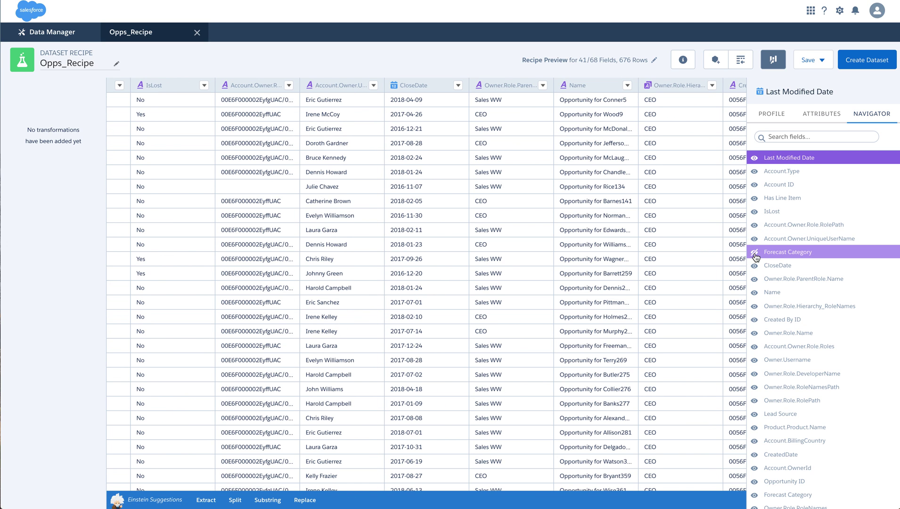
left_click(755, 254)
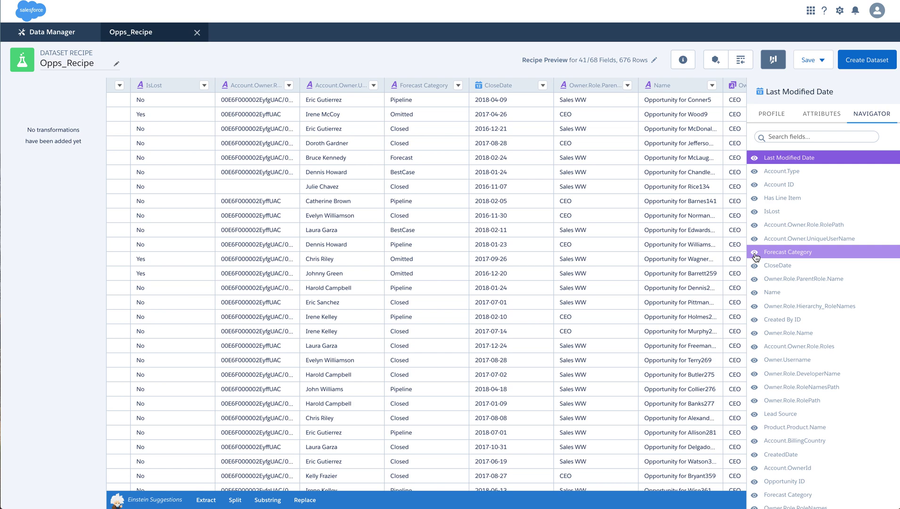
Add a Split transformation on Owner.Role.ParentRole.Name using the space delimiter
left_click(628, 85)
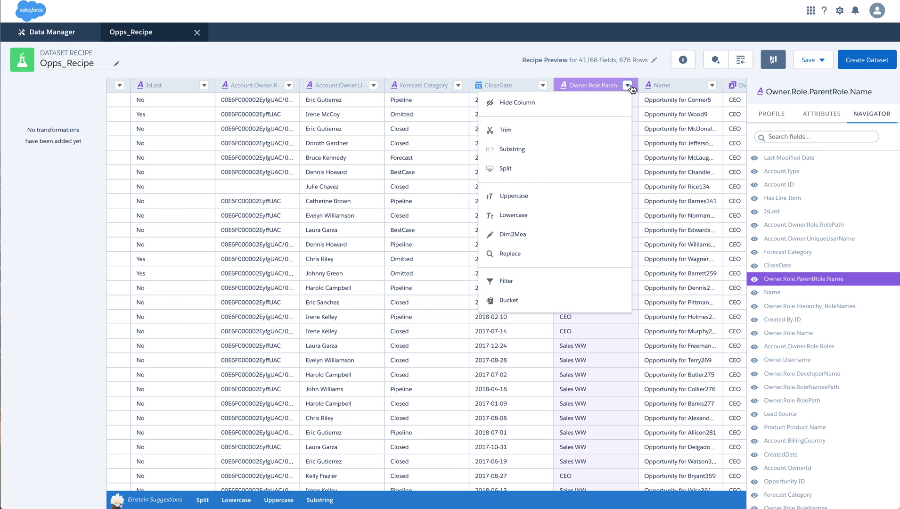
left_click(510, 173)
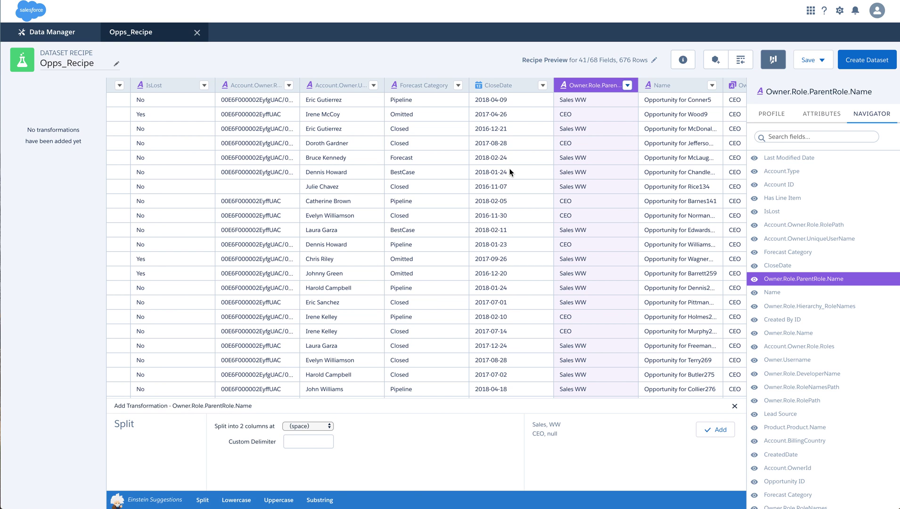
left_click(312, 441)
left_click(716, 430)
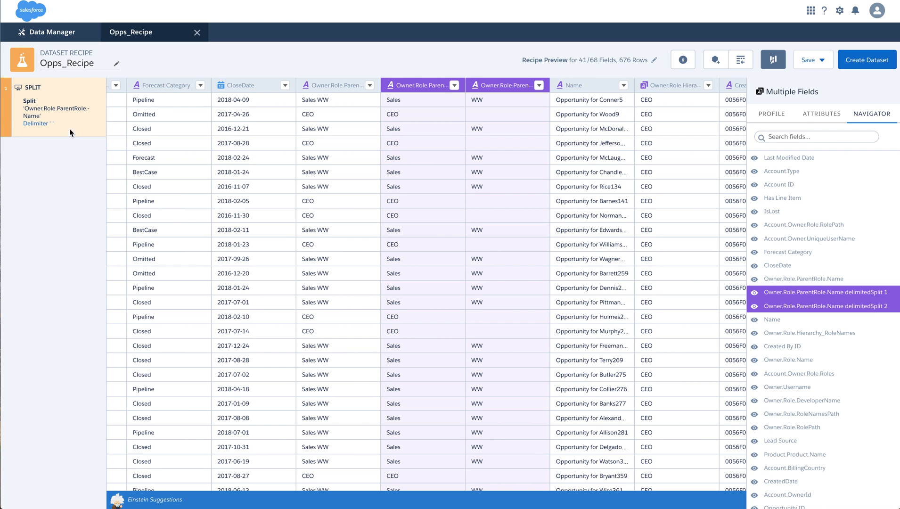
Delete the Split step from Opps_Recipe using its dropdown in the left panel
left_click(99, 89)
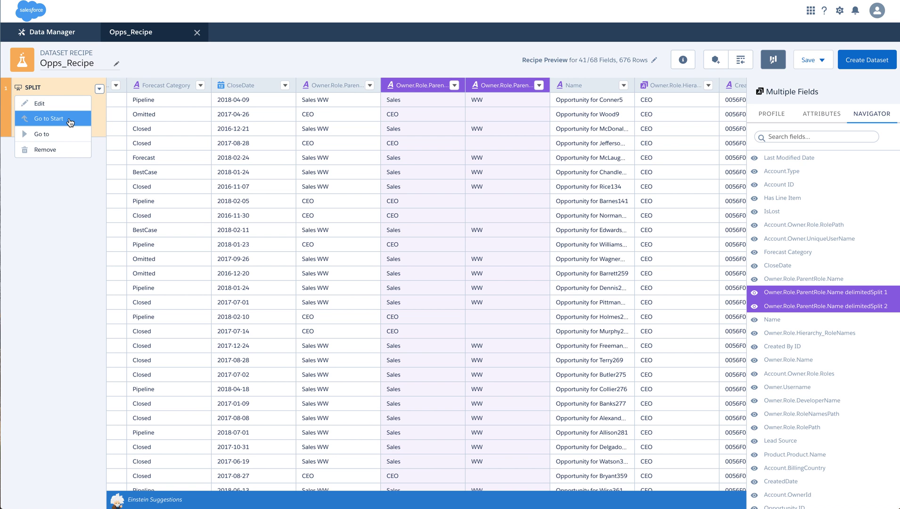
left_click(64, 151)
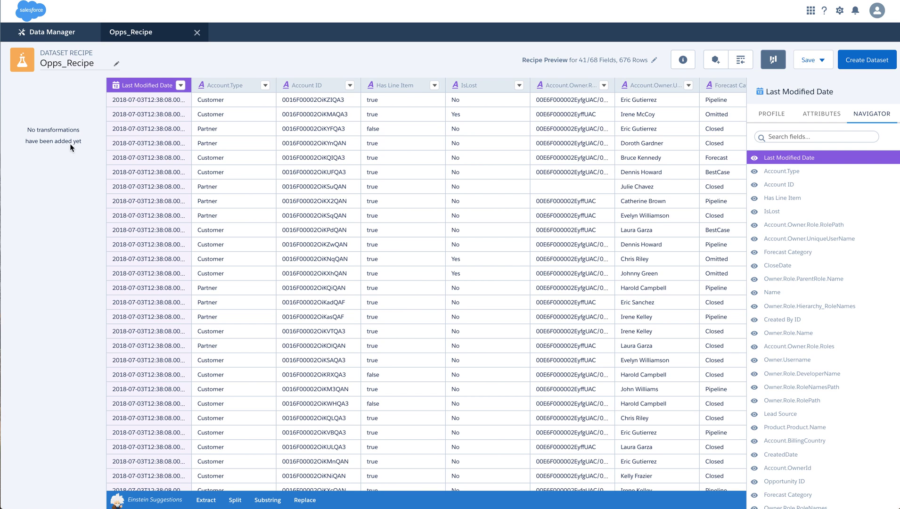
left_click(822, 60)
left_click(842, 81)
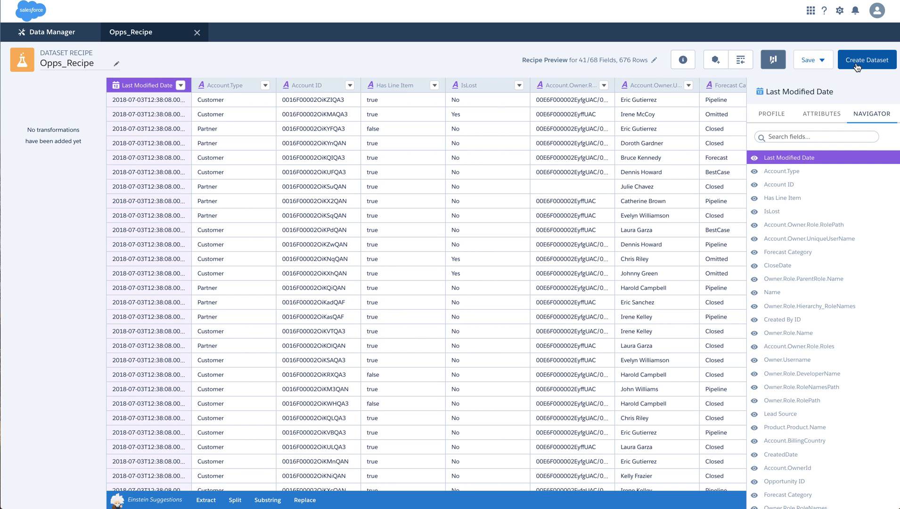